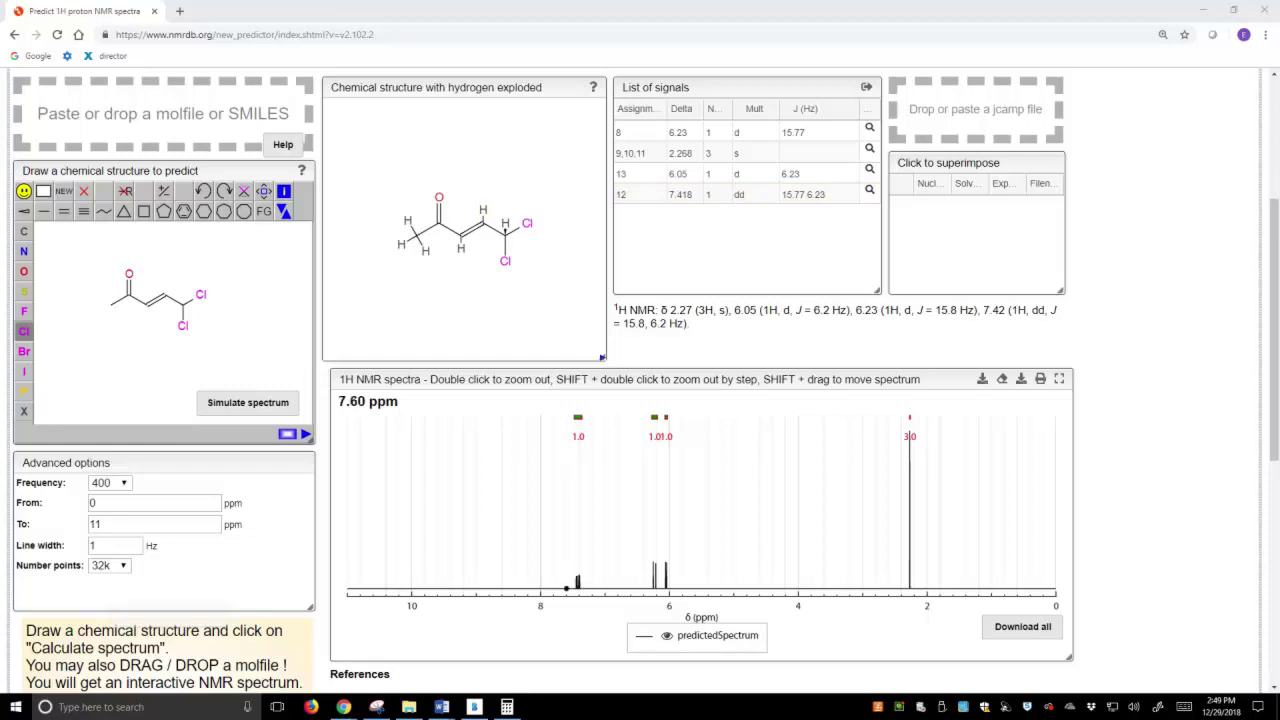
Zoom the predicted 1H spectrum into the 7.6–5.8 ppm region and enlarge the peaks vertically.
left_click_drag(566, 588, 687, 590)
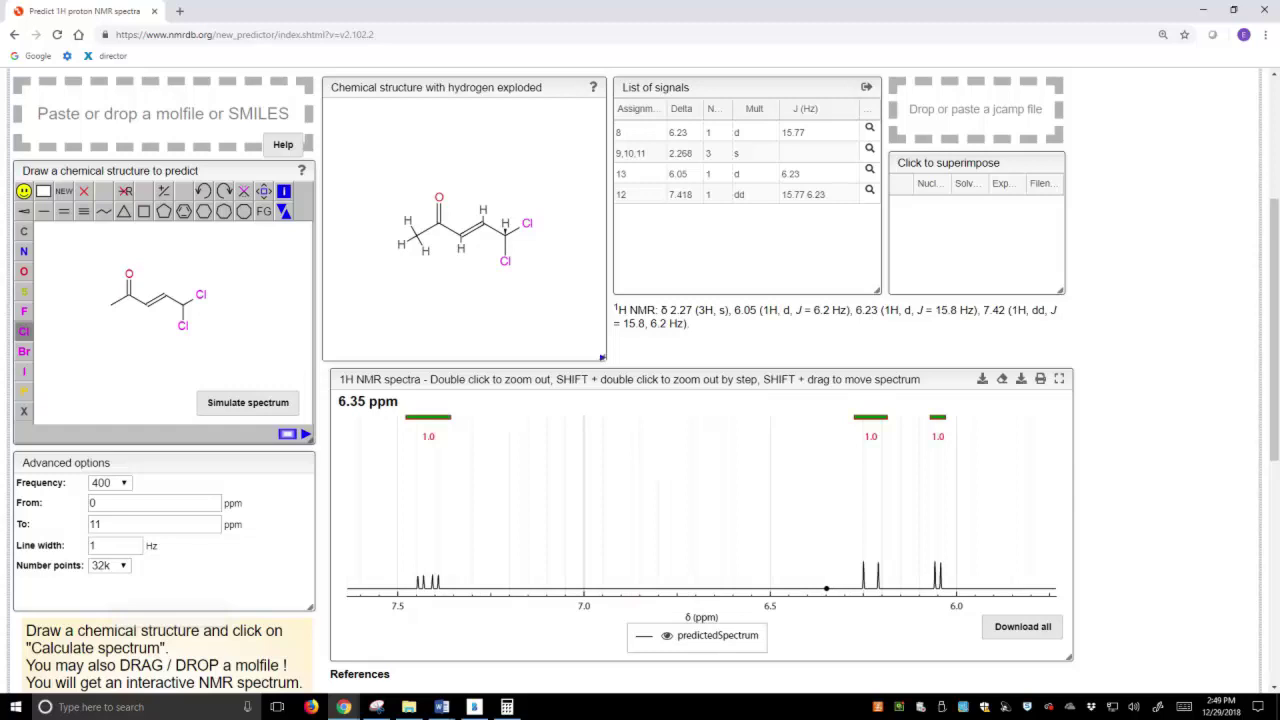
scroll(826, 589, "up", 5)
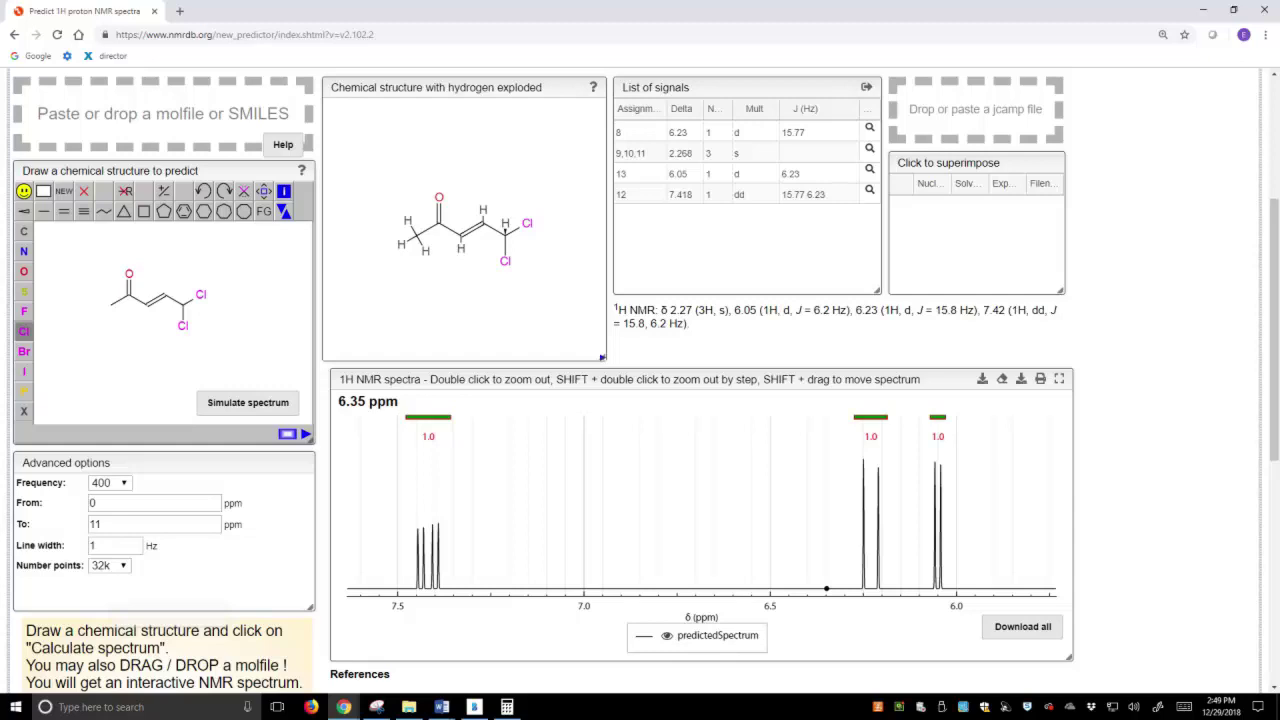
Scroll the predictor page, then switch to Bamboo Paper showing the 7.41 ppm doublet of doublets.
scroll(826, 589, "down", 1)
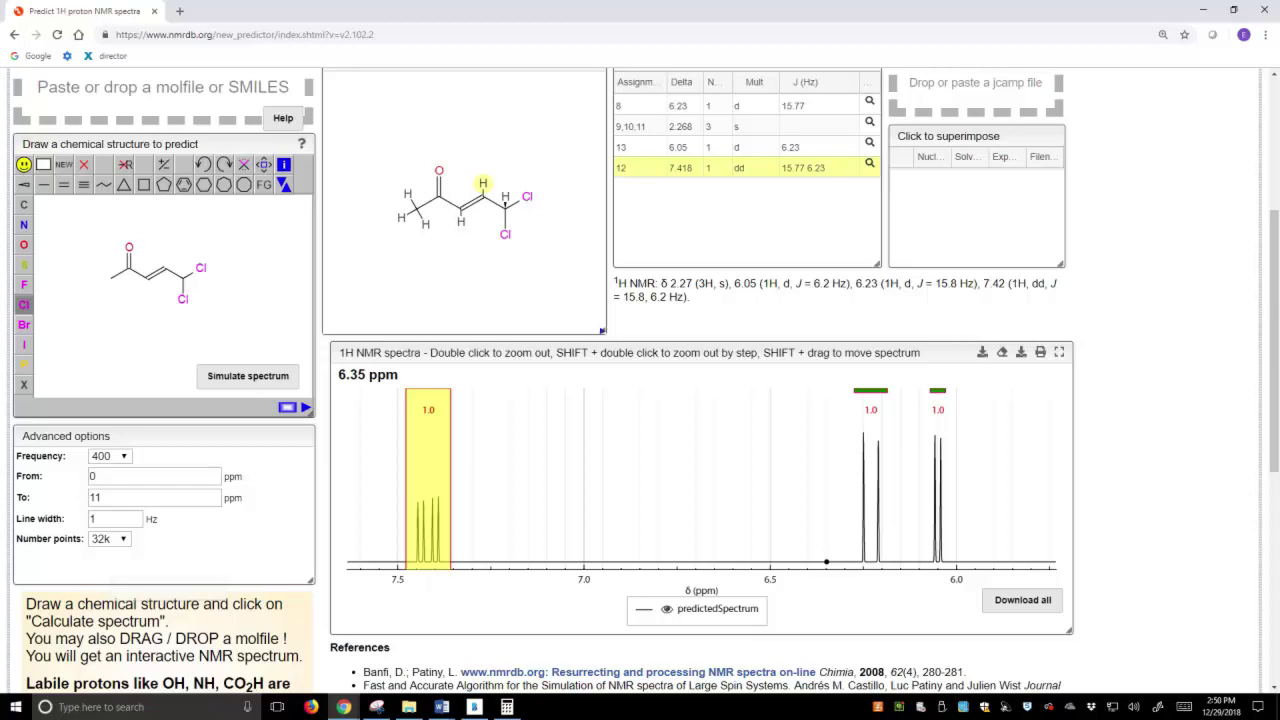
left_click(475, 707)
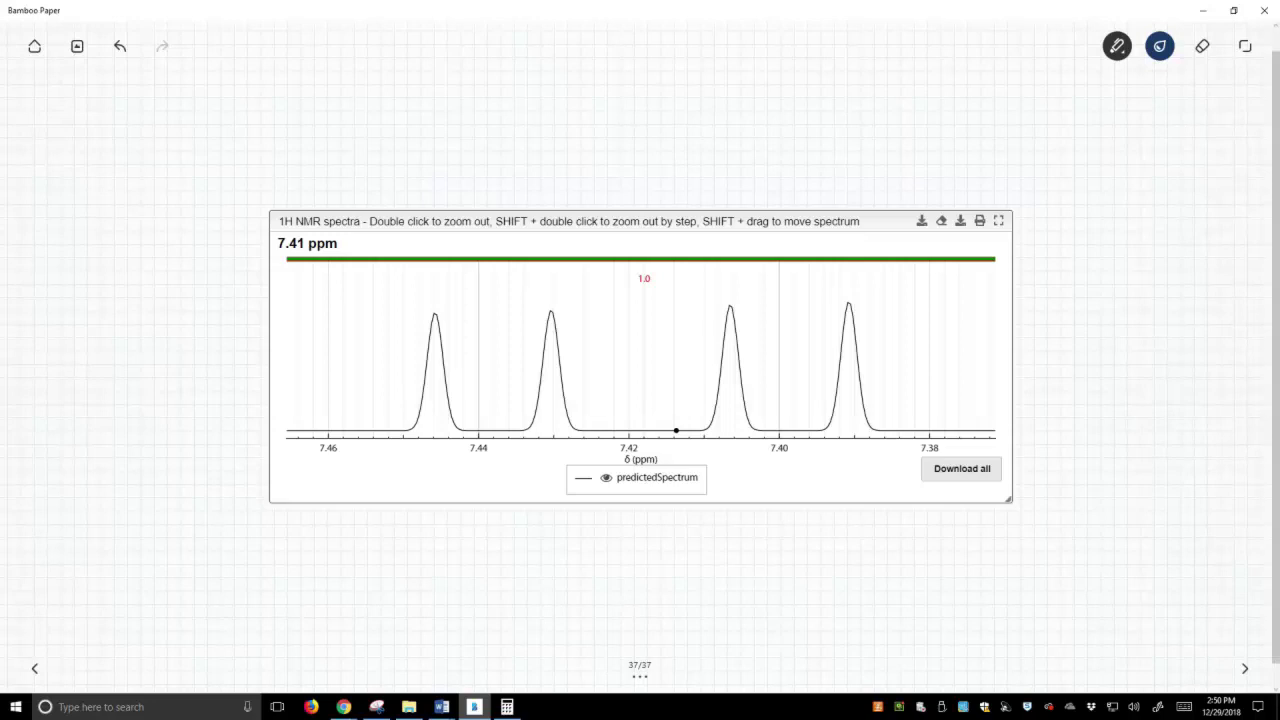
Draw brackets over the first and second peak pairs, each labelled 7Hz.
mouse_move(431, 277)
left_mouse_down()
mouse_move(431, 297)
mouse_move(432, 274)
mouse_move(566, 290)
mouse_move(554, 297)
left_mouse_up()
mouse_move(472, 305)
left_mouse_down()
mouse_move(477, 326)
mouse_move(506, 309)
left_mouse_up()
mouse_move(509, 302)
left_mouse_down()
mouse_move(507, 318)
mouse_move(520, 317)
left_mouse_up()
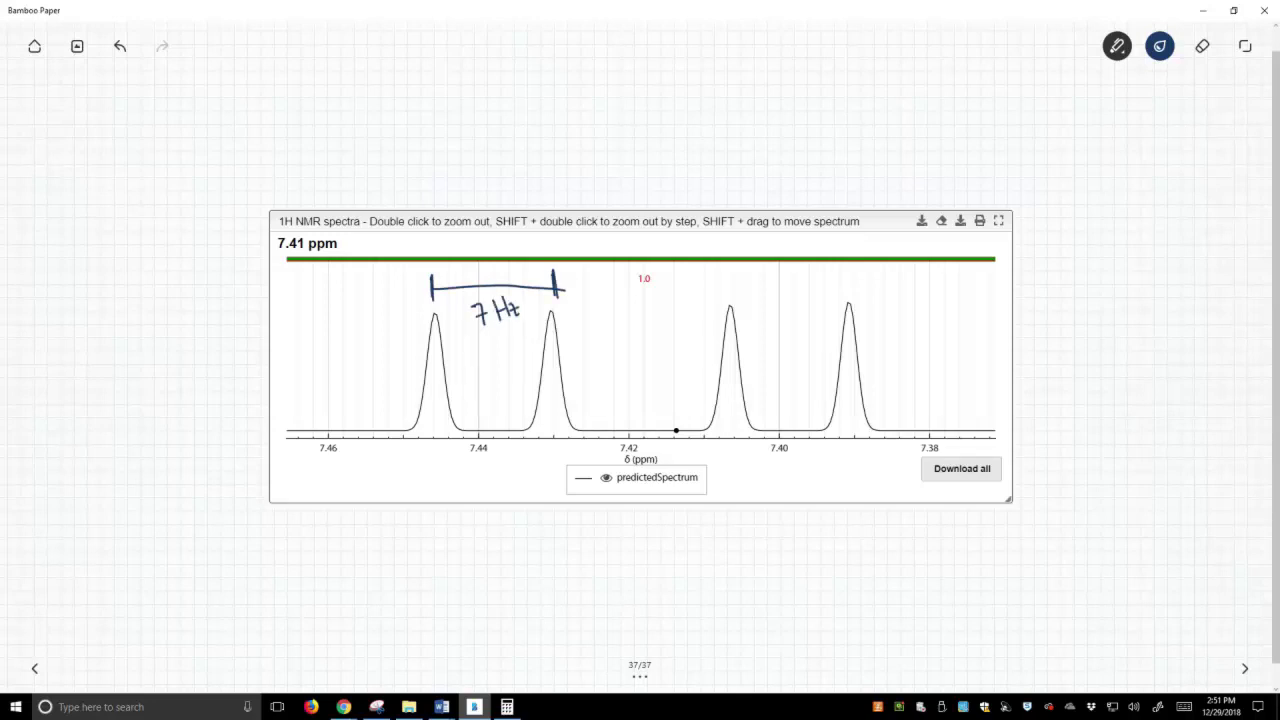
mouse_move(728, 271)
left_mouse_down()
mouse_move(731, 296)
mouse_move(846, 292)
left_mouse_up()
mouse_move(764, 310)
left_mouse_down()
mouse_move(770, 326)
mouse_move(792, 327)
left_mouse_up()
mouse_move(792, 316)
left_mouse_down()
mouse_move(804, 302)
mouse_move(824, 320)
left_mouse_up()
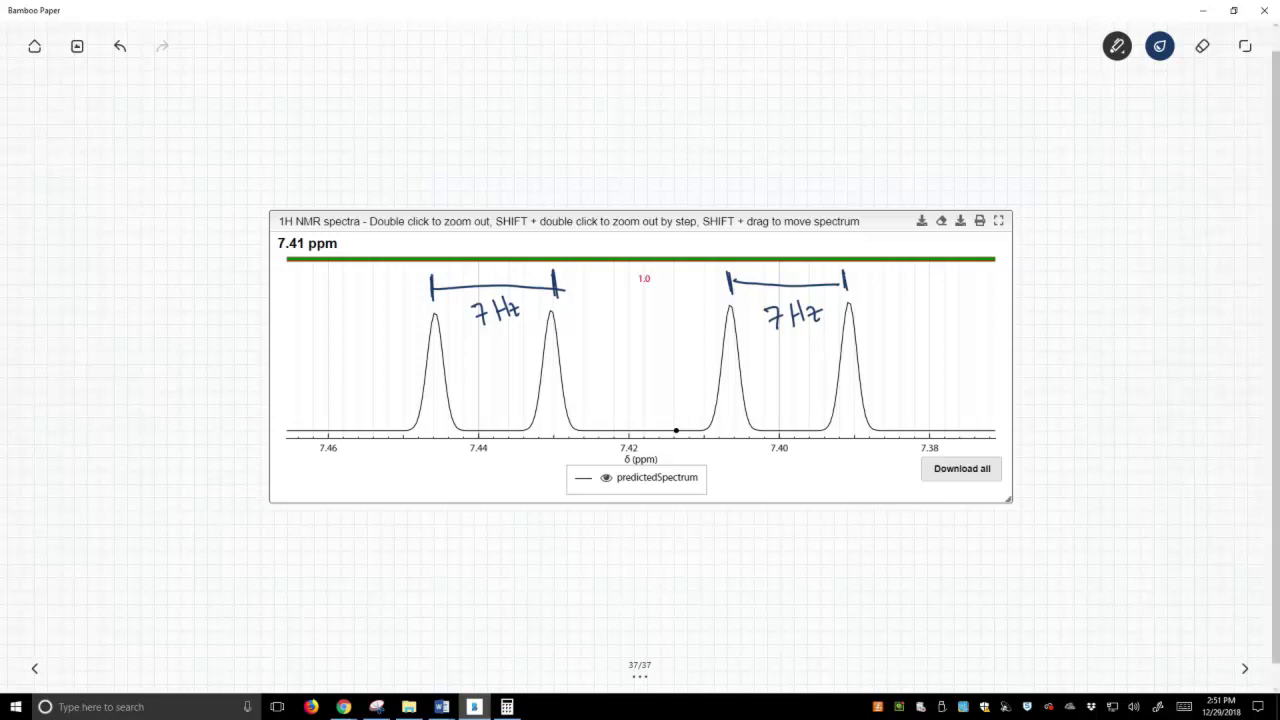
Mark the first and third peaks below the axis with a span labelled 15Hz.
left_click_drag(432, 437, 433, 463)
left_click_drag(730, 448, 731, 462)
left_click_drag(447, 461, 700, 455)
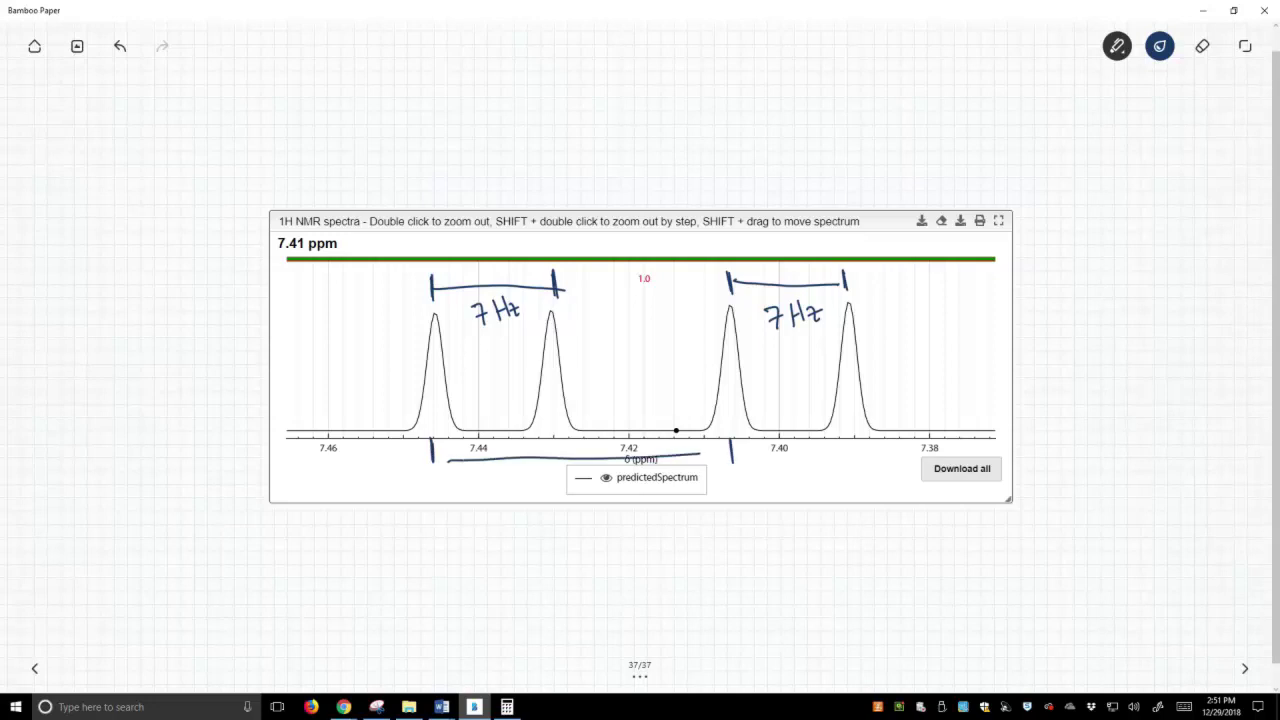
mouse_move(517, 473)
left_mouse_down()
mouse_move(516, 494)
mouse_move(558, 481)
left_mouse_up()
mouse_move(558, 468)
left_mouse_down()
mouse_move(558, 490)
mouse_move(574, 490)
left_mouse_up()
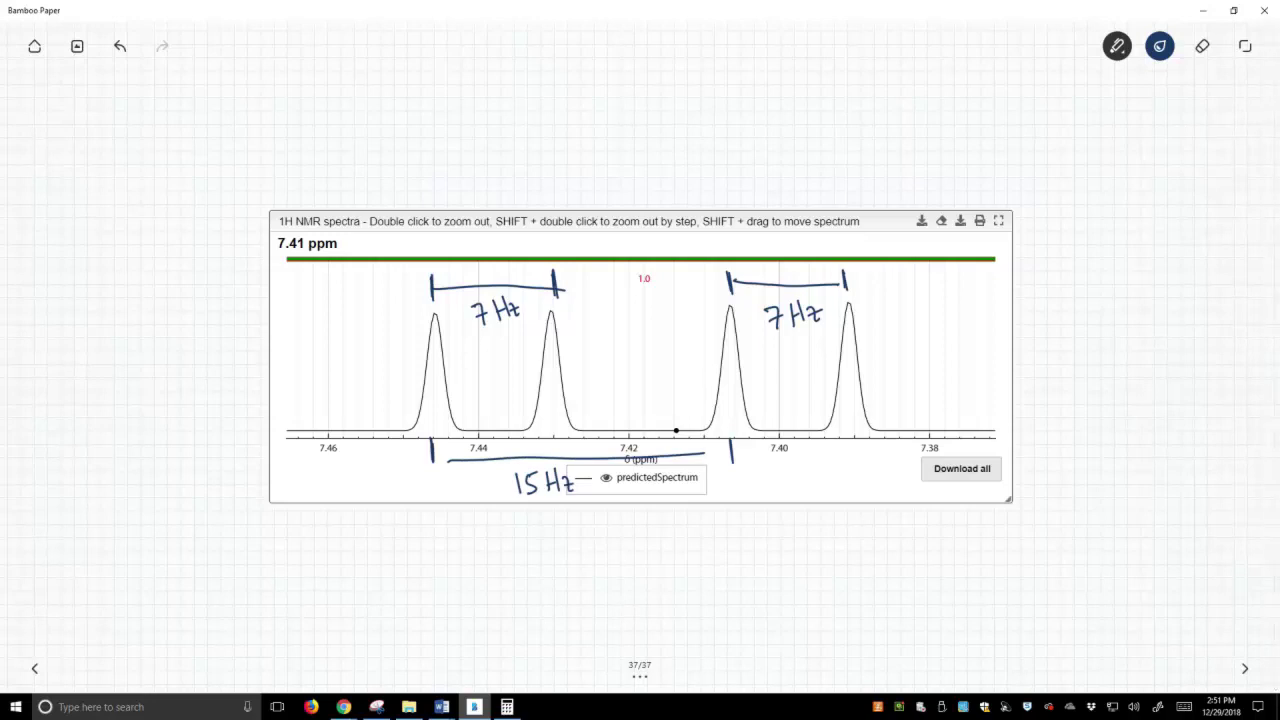
Handwrite 'doublet of doublets' to the right of the spectrum.
mouse_move(1078, 262)
left_mouse_down()
mouse_move(1085, 275)
mouse_move(1096, 262)
mouse_move(1118, 270)
left_mouse_up()
mouse_move(1122, 252)
left_mouse_down()
mouse_move(1134, 272)
mouse_move(1166, 270)
left_mouse_up()
mouse_move(1172, 246)
left_mouse_down()
mouse_move(1175, 270)
mouse_move(1180, 261)
left_mouse_up()
left_click_drag(1110, 294, 1104, 296)
mouse_move(1124, 280)
left_mouse_down()
mouse_move(1076, 344)
mouse_move(1086, 333)
left_mouse_up()
left_click_drag(1098, 330, 1140, 342)
left_click_drag(1148, 336, 1166, 342)
mouse_move(1154, 329)
left_mouse_down()
mouse_move(1180, 326)
mouse_move(1176, 342)
left_mouse_up()
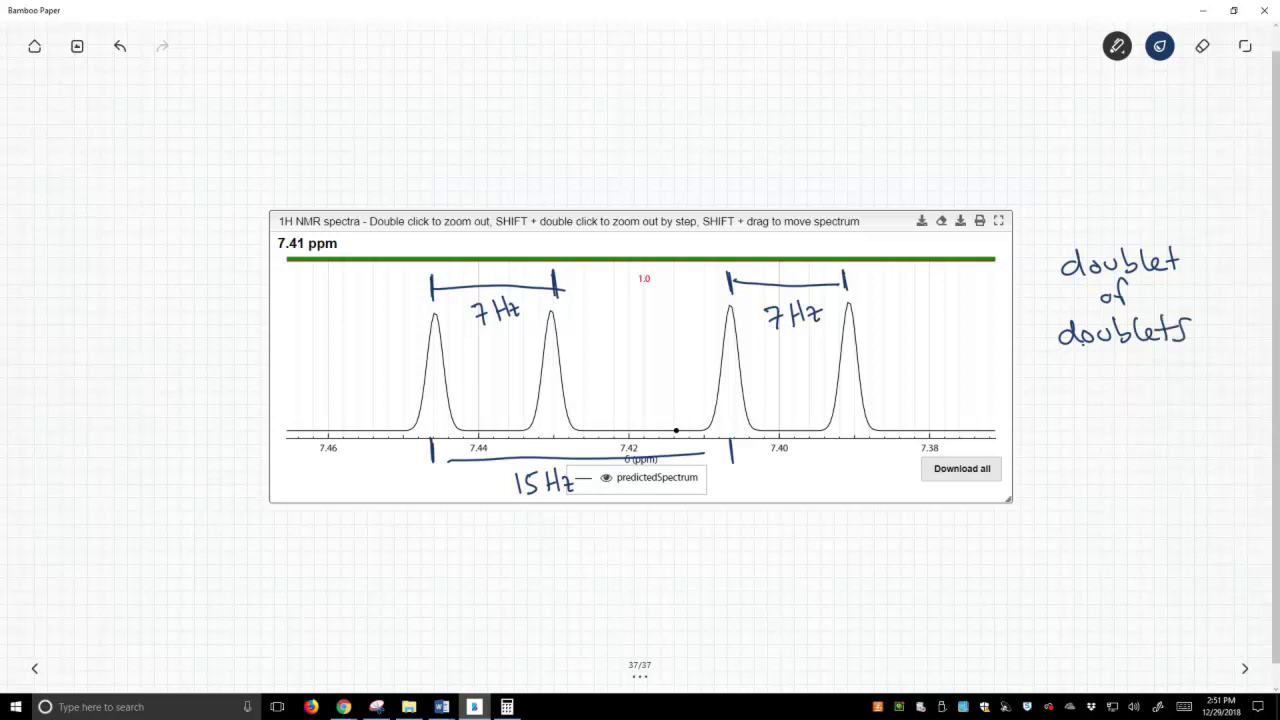
Write '1 signal' above the spectrum and circle the 15Hz label.
mouse_move(633, 52)
left_mouse_down()
mouse_move(634, 90)
mouse_move(660, 64)
mouse_move(694, 78)
mouse_move(734, 58)
left_mouse_up()
left_click_drag(740, 36, 741, 60)
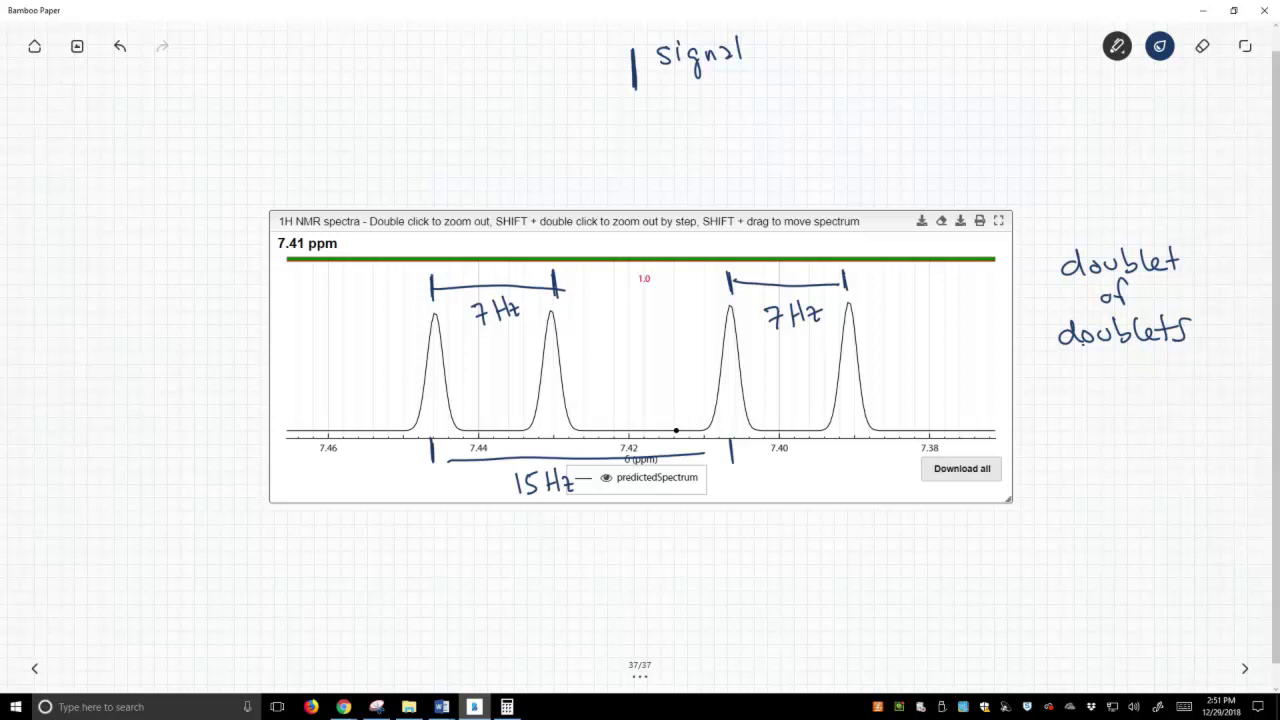
mouse_move(508, 492)
left_mouse_down()
mouse_move(528, 448)
mouse_move(558, 512)
left_mouse_up()
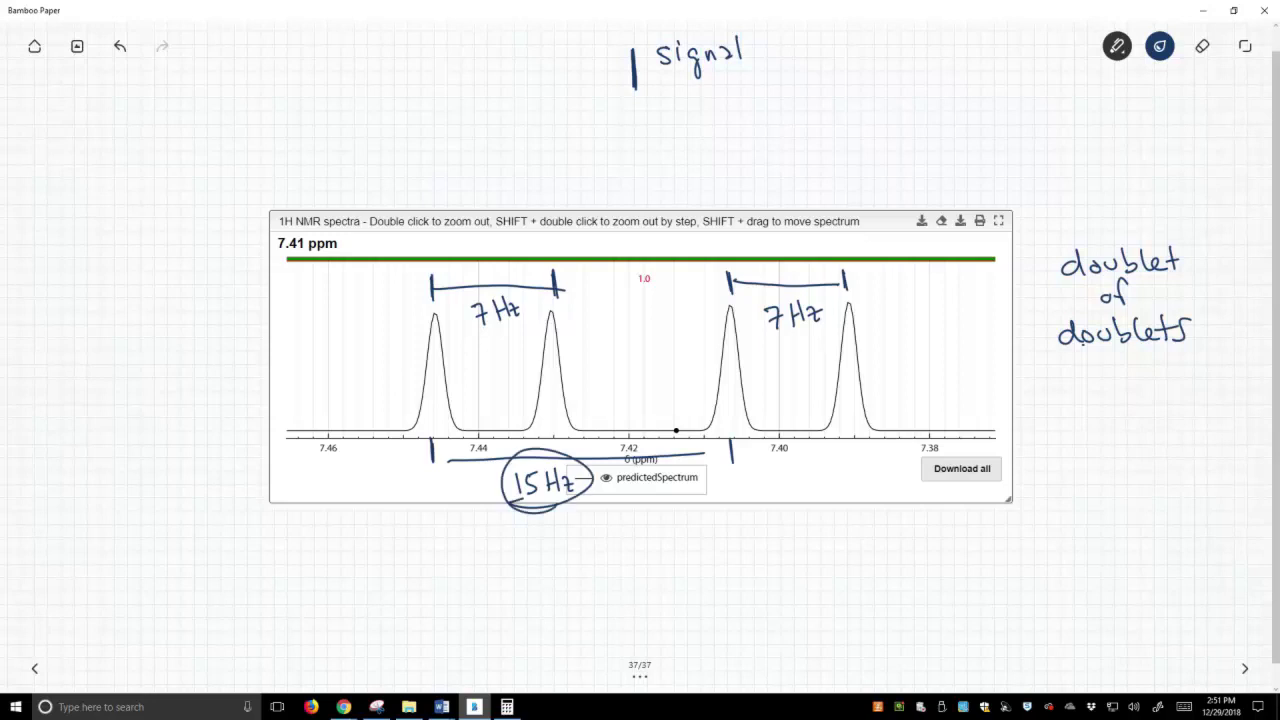
Draw the first branch of the splitting tree, labelled 15, ending in two lines.
left_click_drag(633, 86, 501, 134)
left_click_drag(636, 86, 768, 120)
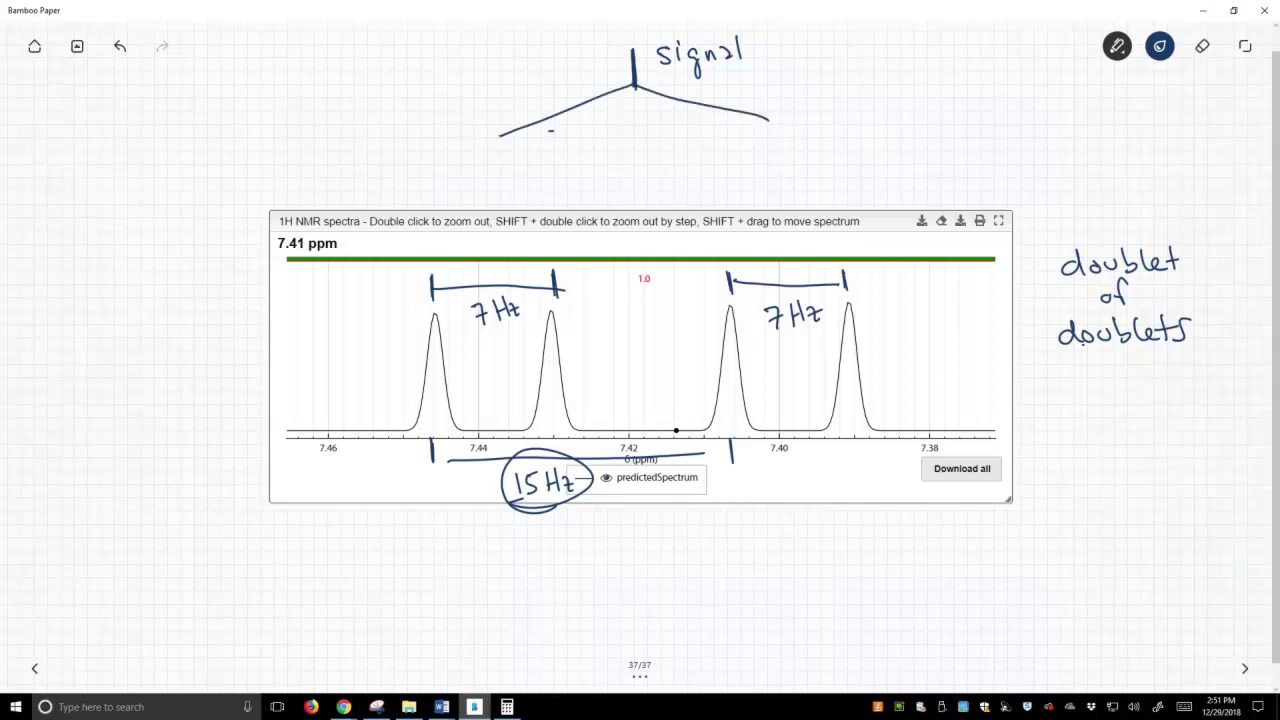
mouse_move(613, 135)
left_mouse_down()
mouse_move(615, 148)
mouse_move(643, 150)
left_mouse_up()
mouse_move(652, 131)
left_mouse_down()
mouse_move(650, 149)
mouse_move(669, 147)
left_mouse_up()
left_click_drag(500, 121, 500, 149)
left_click_drag(771, 108, 773, 132)
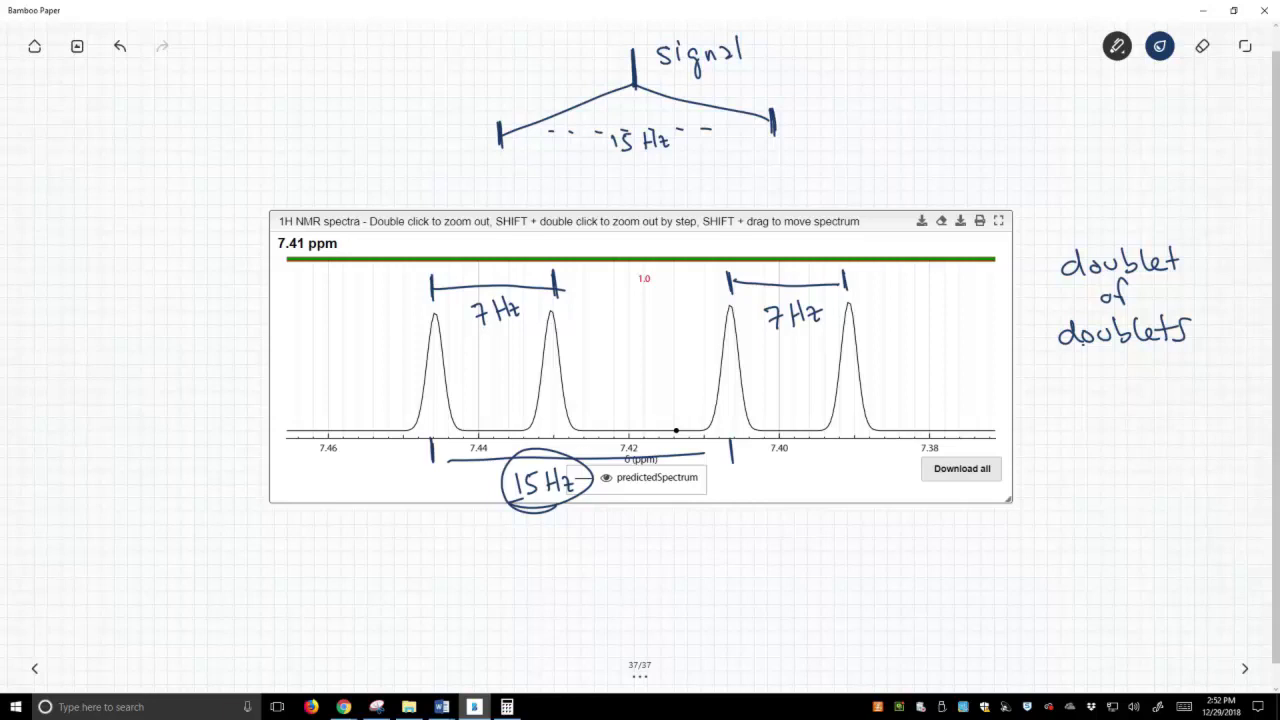
Split each line again into branches labelled 7Hz, and write 'dd' under the label.
mouse_move(498, 150)
left_mouse_down()
mouse_move(443, 193)
mouse_move(548, 184)
left_mouse_up()
mouse_move(770, 138)
left_mouse_down()
mouse_move(724, 184)
mouse_move(849, 184)
left_mouse_up()
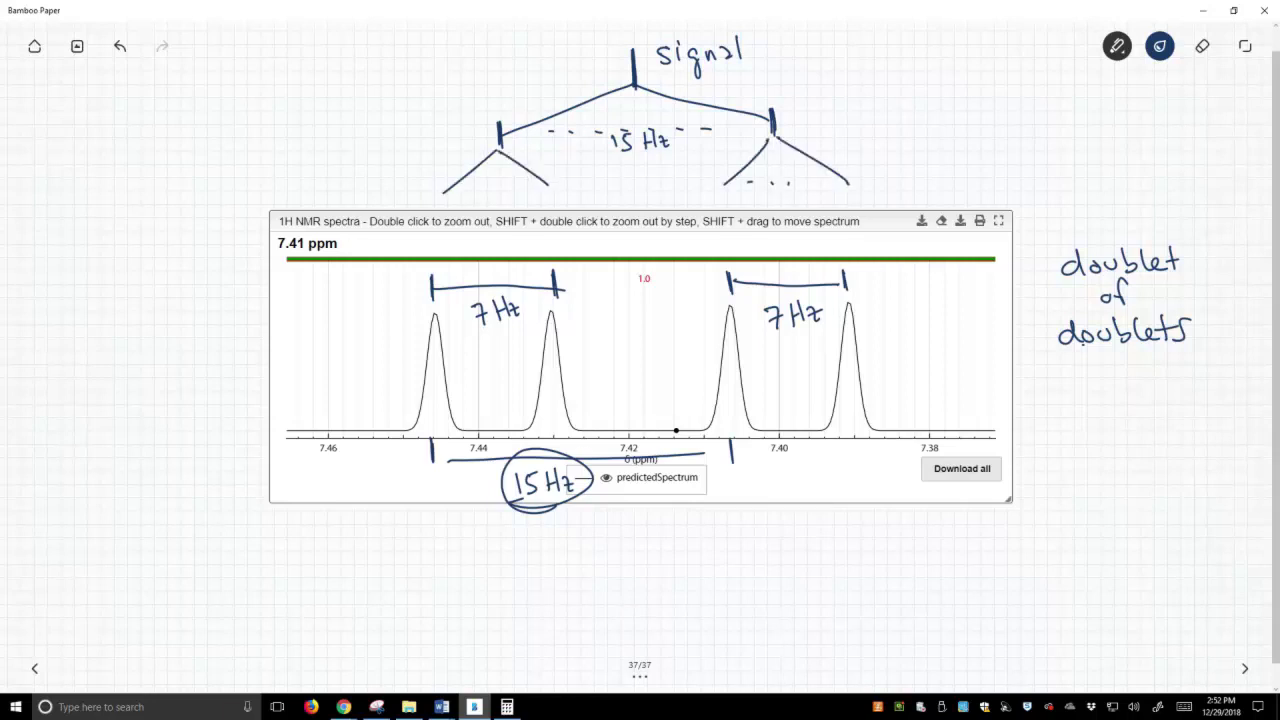
left_click_drag(762, 190, 778, 191)
mouse_move(778, 192)
left_mouse_down()
mouse_move(772, 210)
mouse_move(785, 201)
left_mouse_up()
left_click_drag(791, 189, 797, 206)
left_click_drag(801, 197, 815, 207)
left_click_drag(469, 192, 479, 212)
left_click_drag(474, 203, 490, 209)
left_click_drag(492, 201, 515, 209)
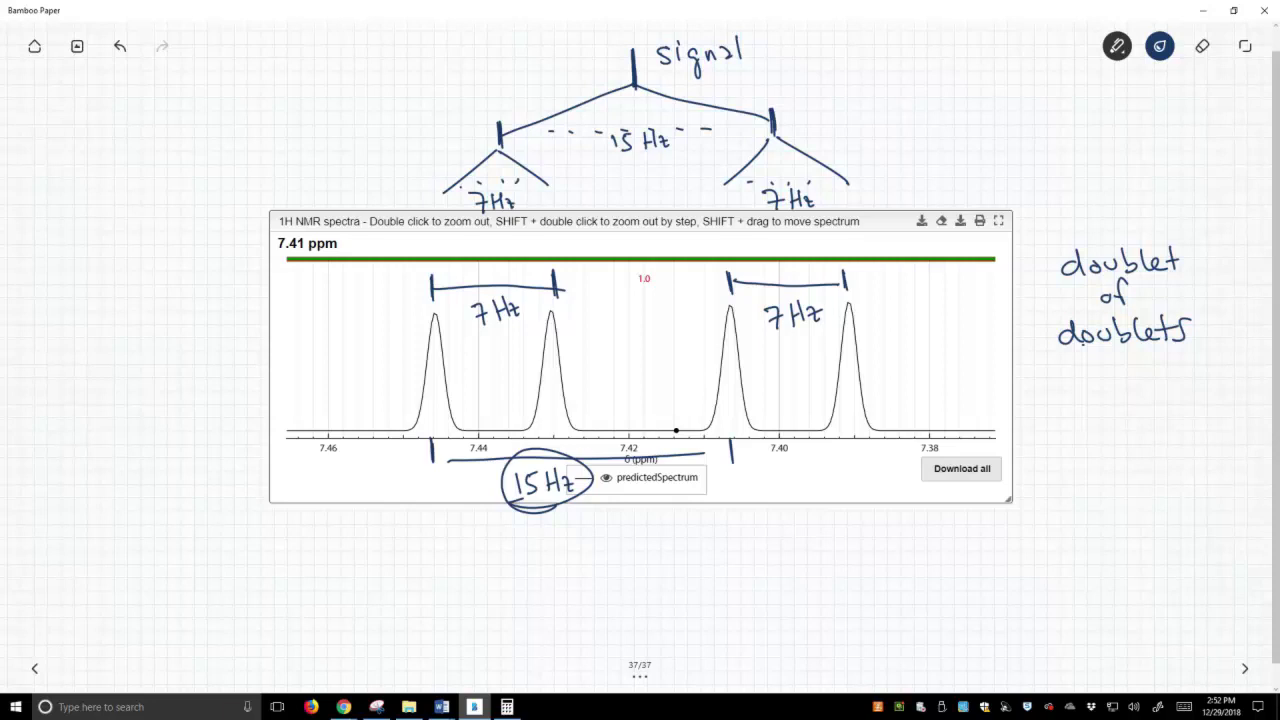
mouse_move(1098, 390)
left_mouse_down()
mouse_move(1097, 402)
mouse_move(1122, 402)
left_mouse_up()
left_click_drag(1130, 380, 1131, 404)
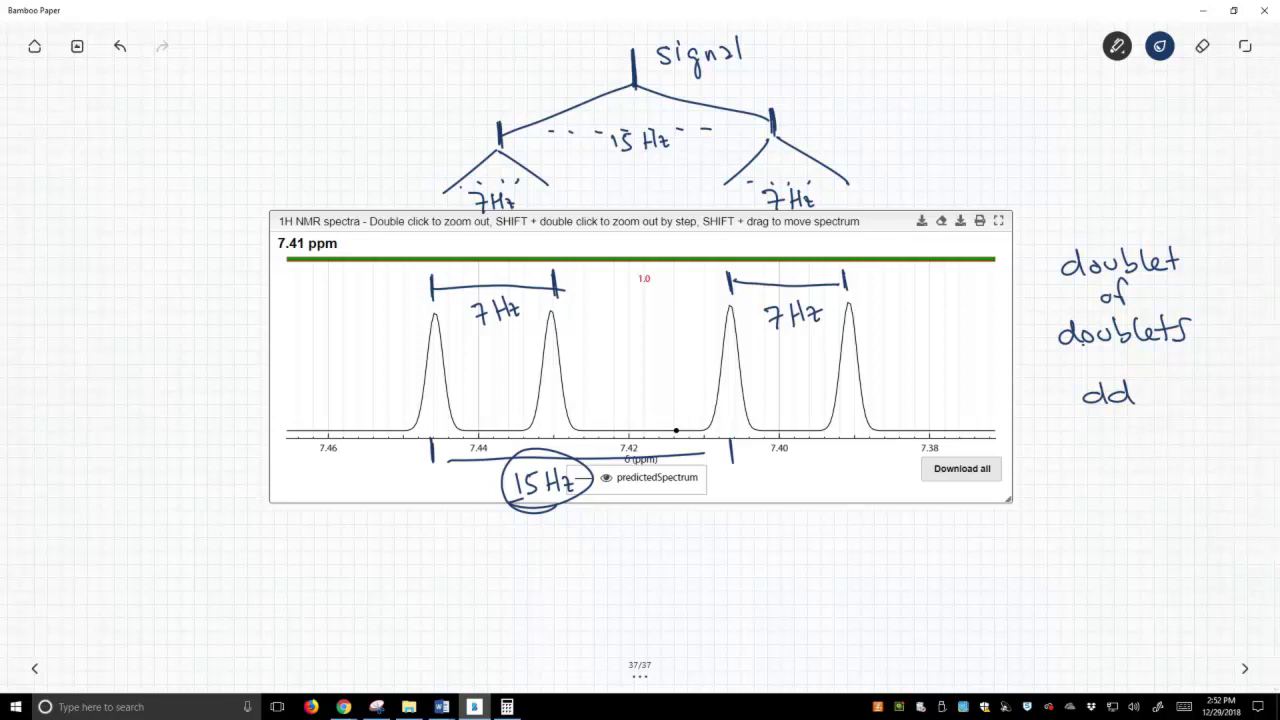
Sketch a splitting tree at left whose middle lines overlap, and circle the overlap.
mouse_move(123, 140)
left_mouse_down()
mouse_move(124, 178)
mouse_move(85, 206)
mouse_move(165, 203)
left_mouse_up()
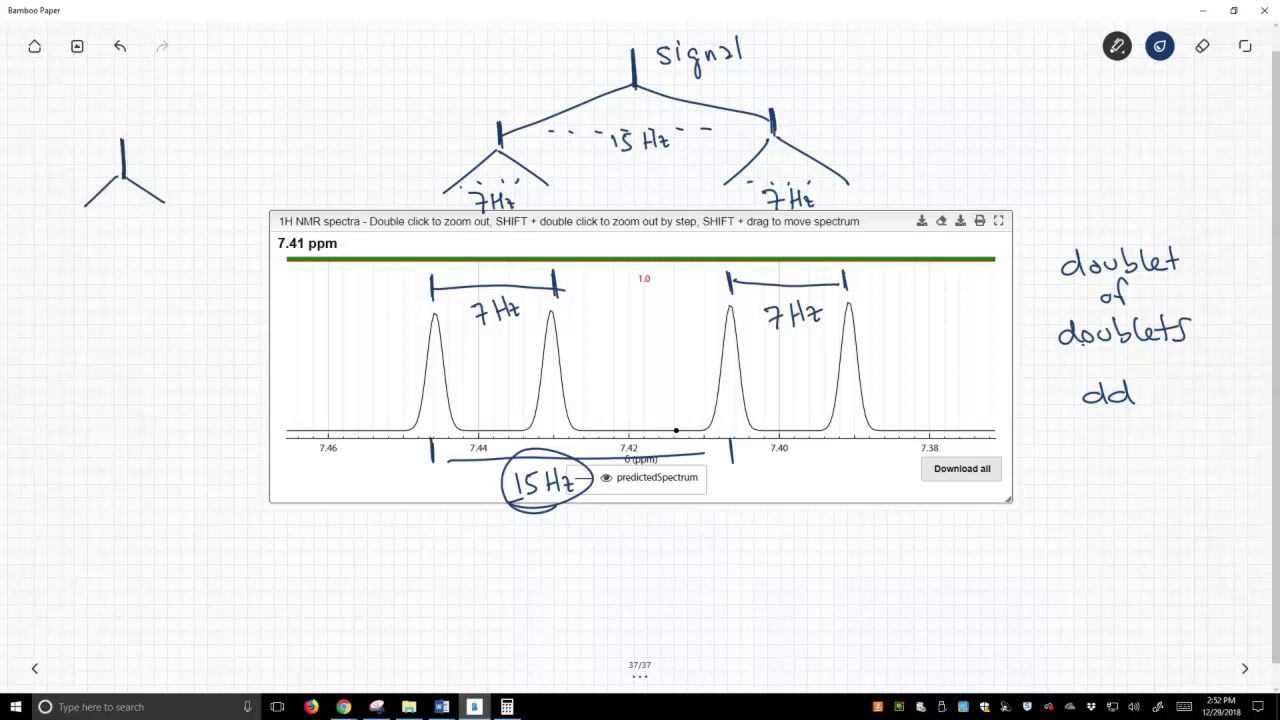
left_click_drag(83, 208, 82, 245)
left_click_drag(165, 207, 165, 244)
mouse_move(80, 248)
left_mouse_down()
mouse_move(43, 274)
mouse_move(205, 273)
left_mouse_up()
left_click_drag(42, 280, 42, 313)
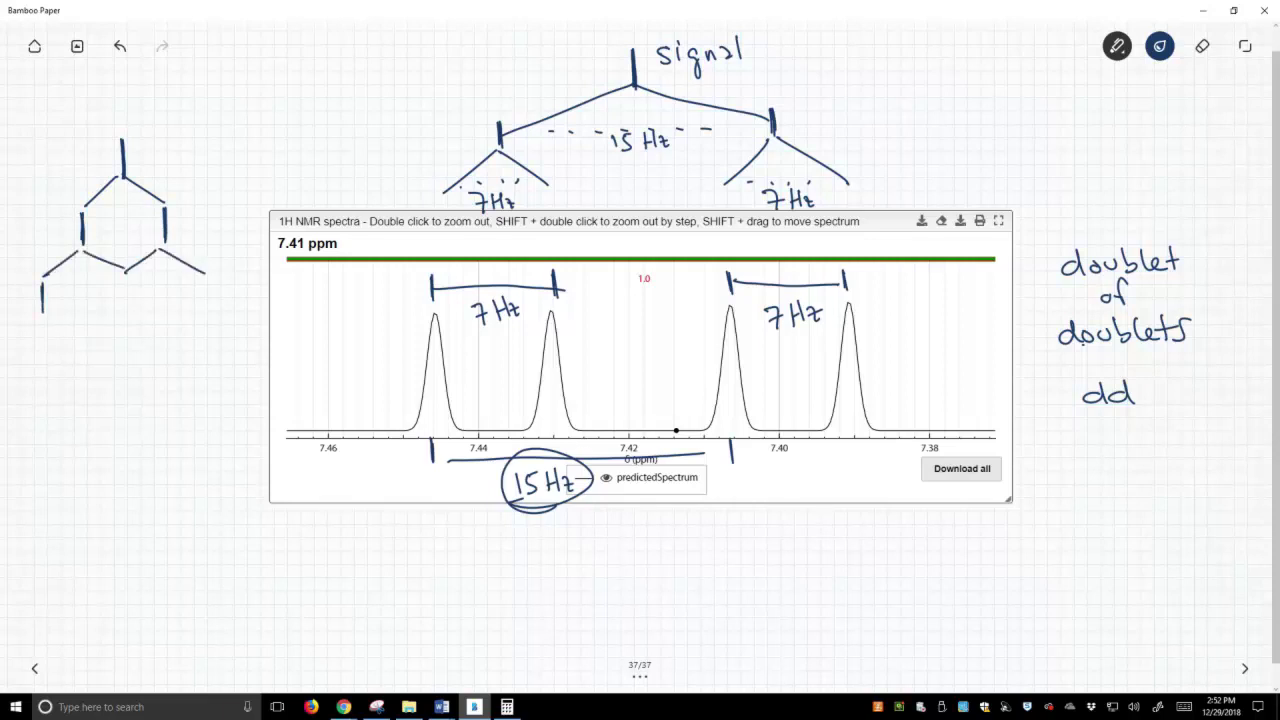
left_click_drag(126, 278, 128, 337)
left_click_drag(207, 280, 208, 304)
mouse_move(118, 252)
left_mouse_down()
mouse_move(114, 340)
mouse_move(137, 308)
mouse_move(124, 252)
left_mouse_up()
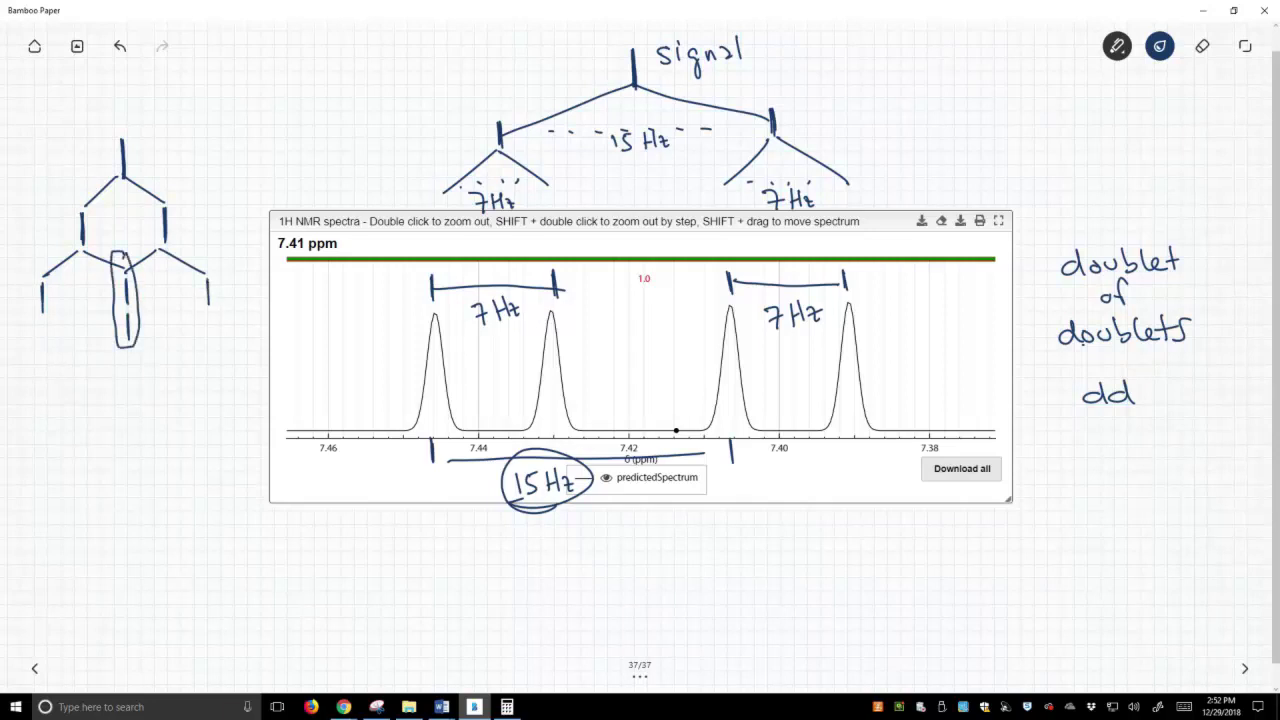
Write the 1 2 1 and 1 3 3 1 intensities under the tree and recircle the overlap.
mouse_move(50, 381)
left_mouse_down()
mouse_move(50, 405)
mouse_move(129, 399)
left_mouse_up()
left_click_drag(205, 382, 207, 402)
mouse_move(15, 452)
left_mouse_down()
mouse_move(16, 468)
mouse_move(72, 468)
left_mouse_up()
mouse_move(157, 451)
left_mouse_down()
mouse_move(171, 460)
mouse_move(157, 472)
left_mouse_up()
left_click_drag(231, 452, 232, 477)
mouse_move(47, 411)
left_mouse_down()
mouse_move(21, 440)
mouse_move(170, 436)
left_mouse_up()
left_click_drag(206, 412, 234, 447)
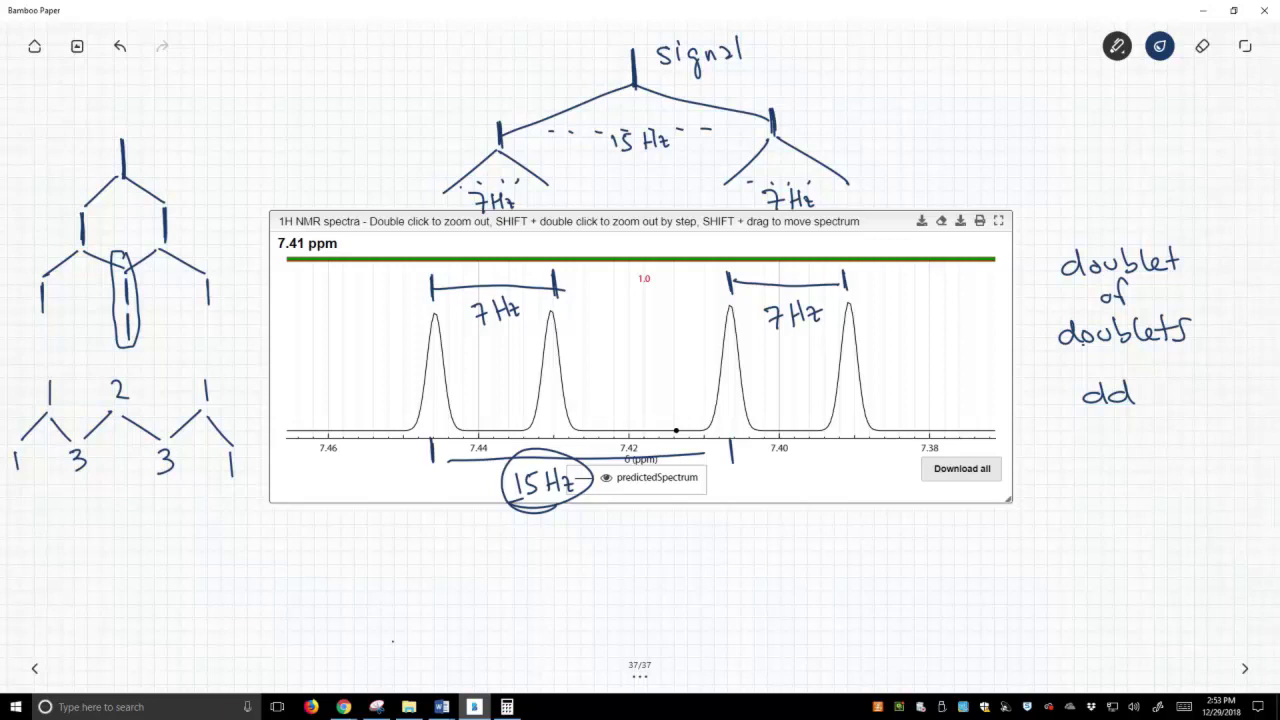
mouse_move(105, 257)
left_mouse_down()
mouse_move(132, 350)
mouse_move(140, 278)
left_mouse_up()
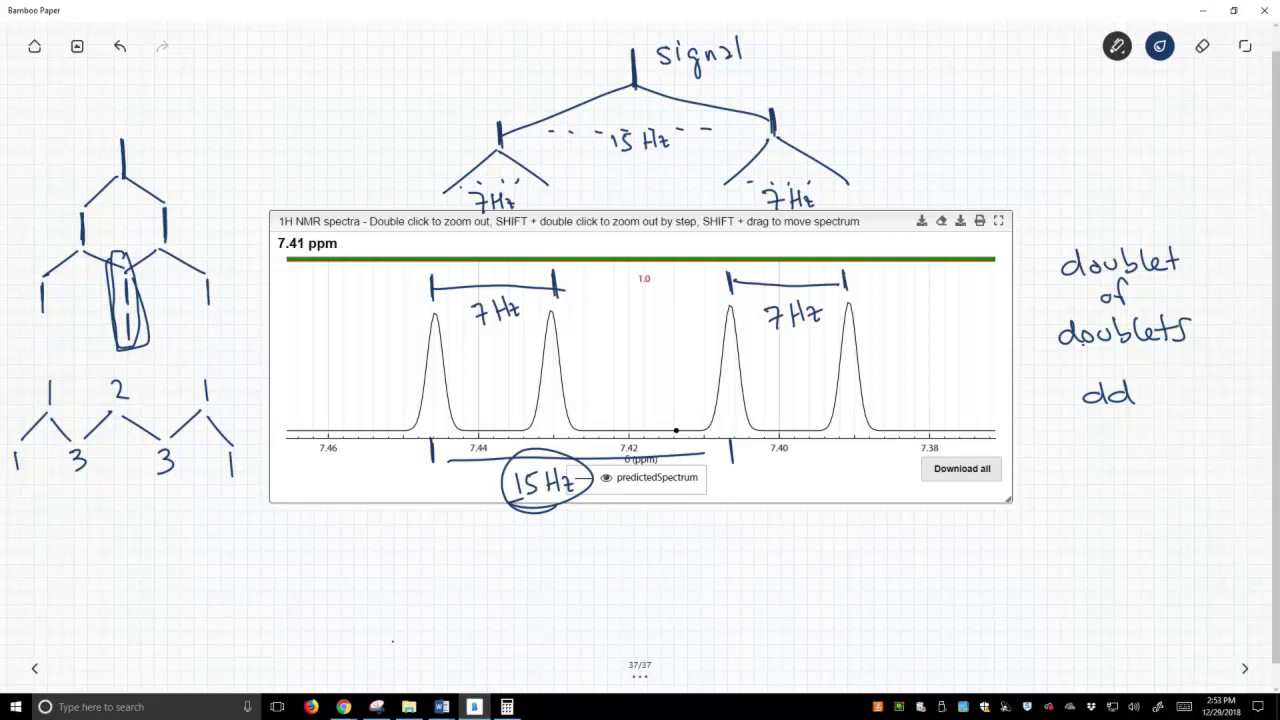
Return to the NMRDB predictor and delete the lower Cl atom from the structure.
mouse_move(343, 707)
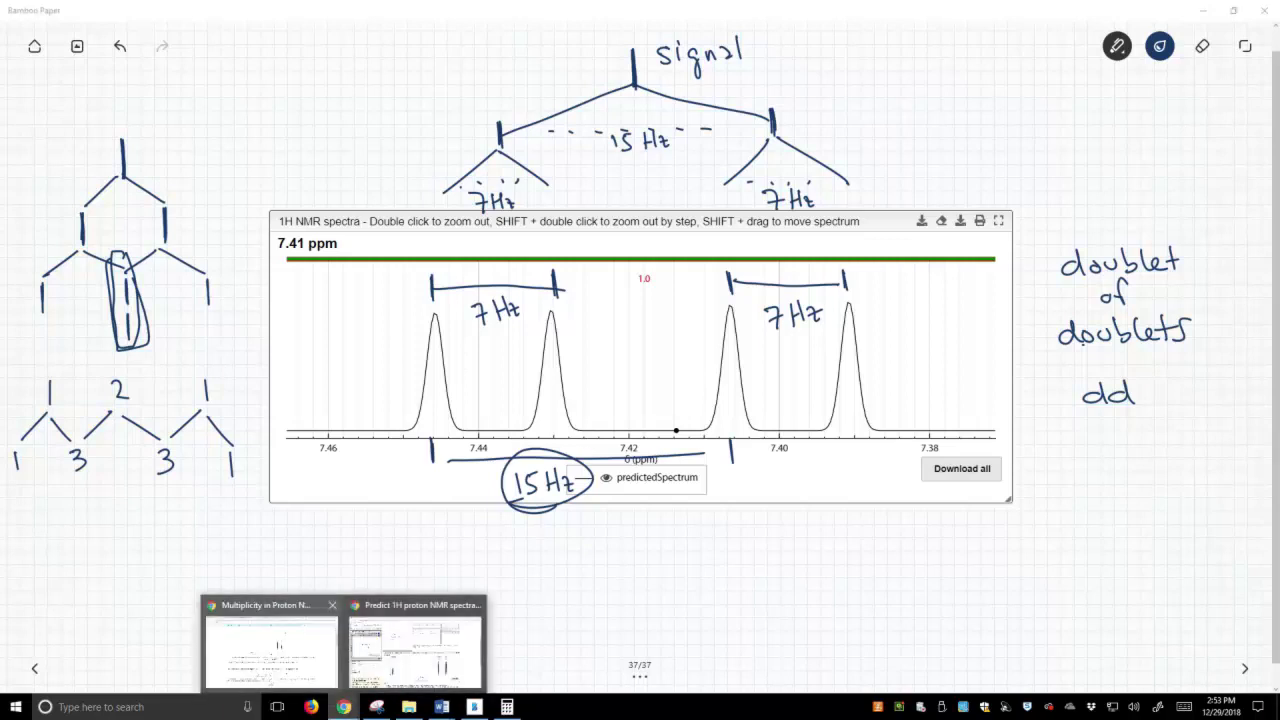
left_click(415, 645)
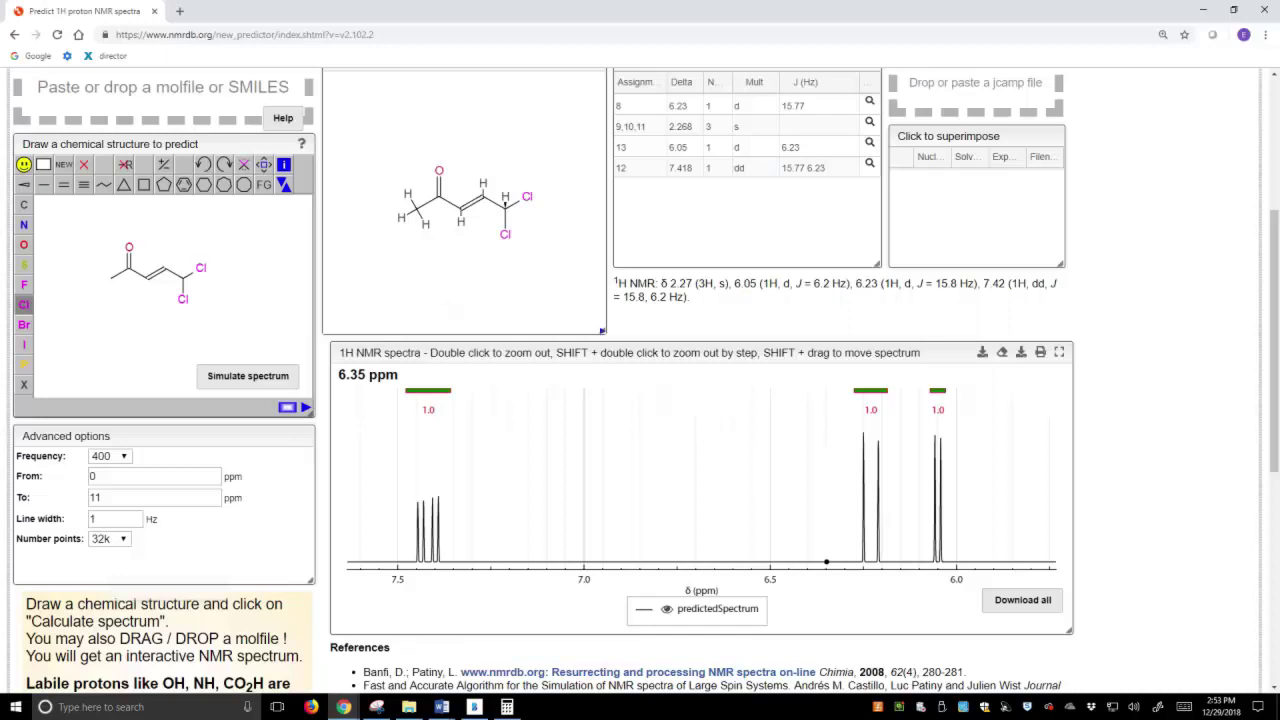
right_click(560, 469)
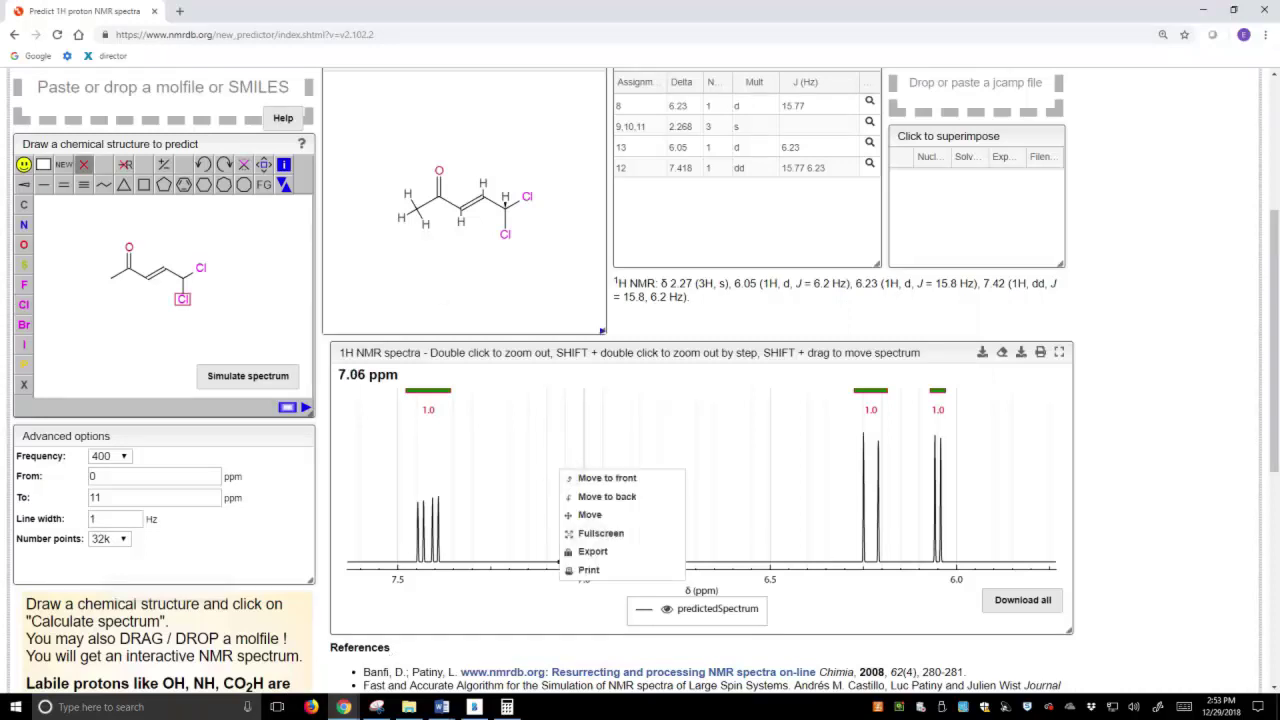
left_click(182, 299)
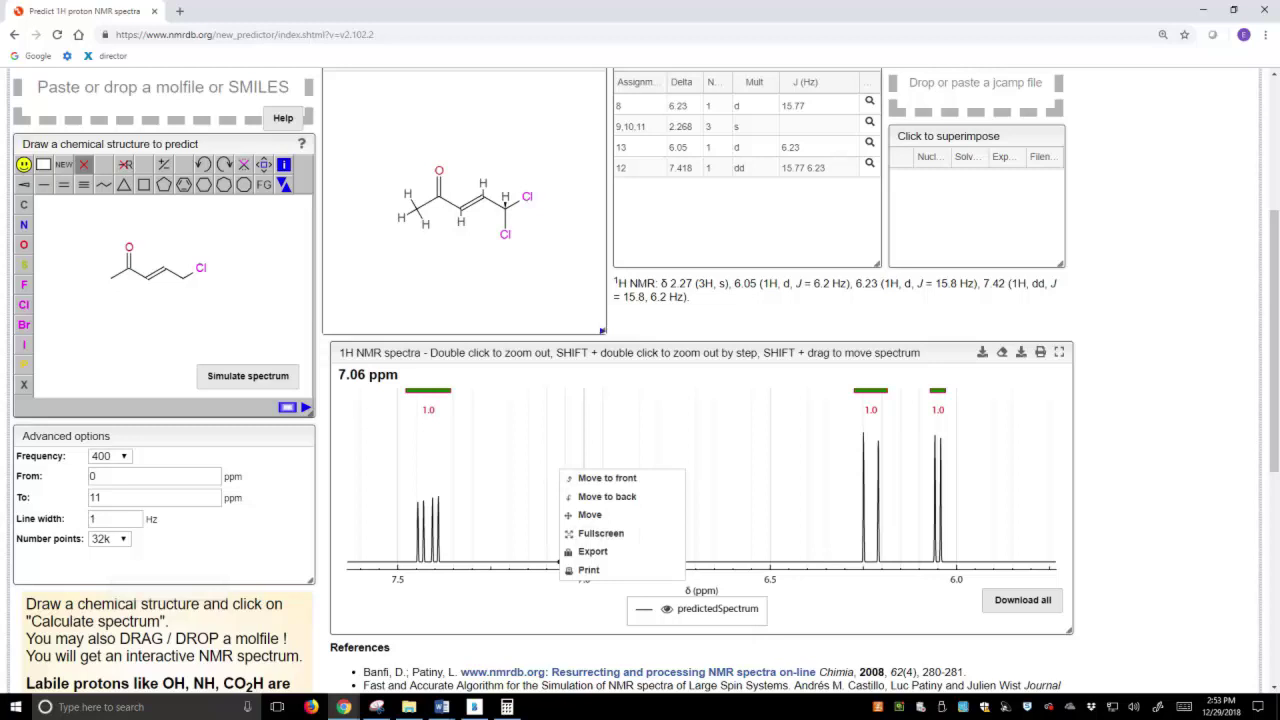